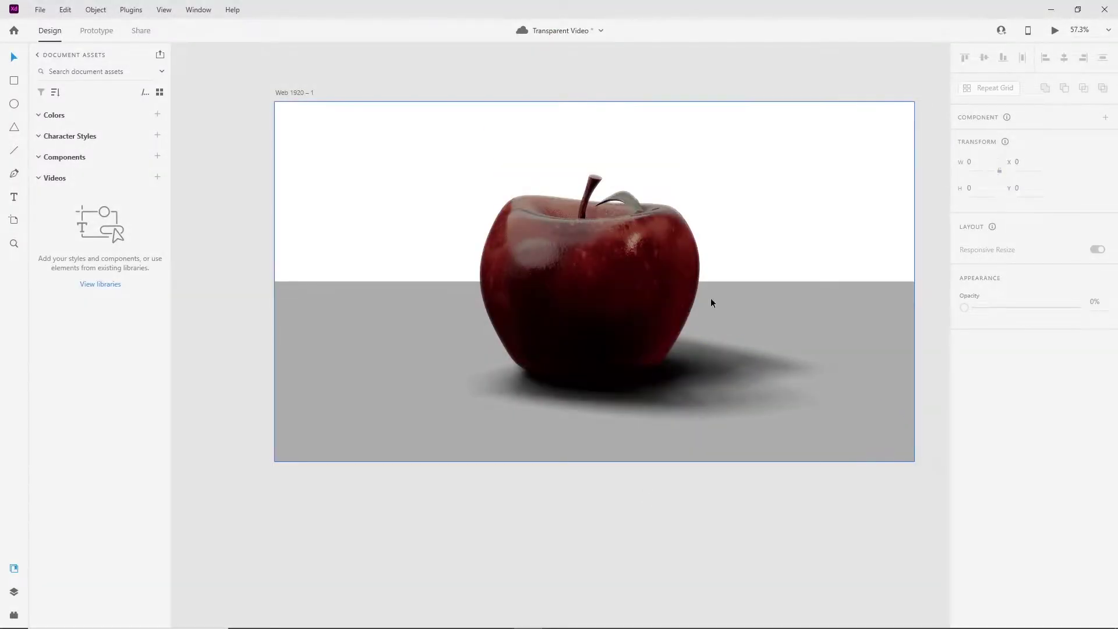
Set the apple animation layer's Animations playback to Play on tap
left_click(710, 303)
left_click(1011, 358)
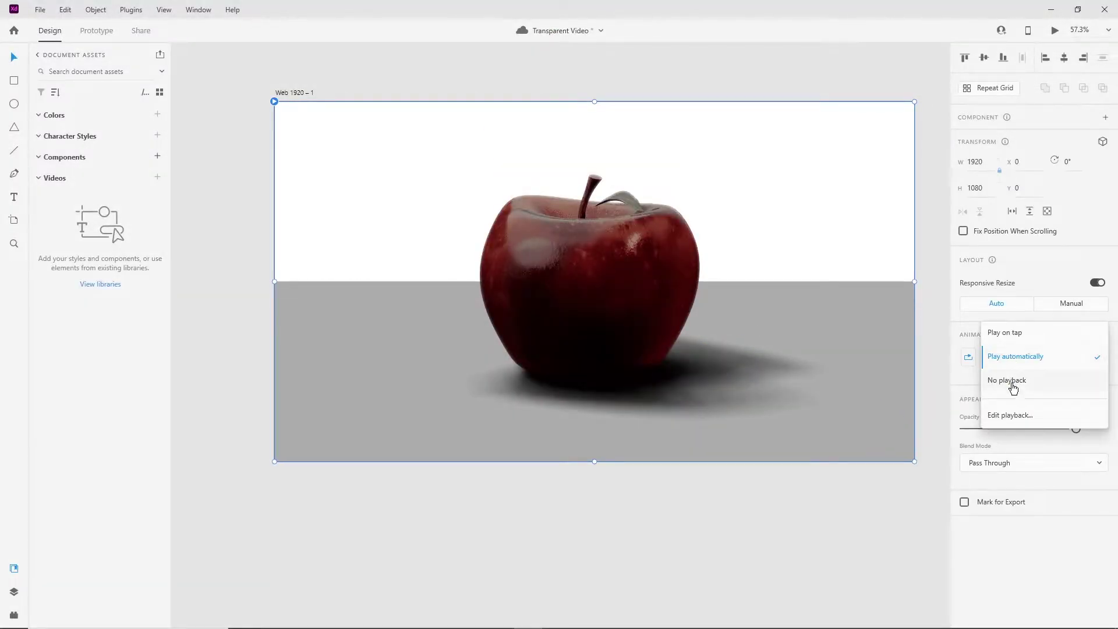
left_click(1005, 333)
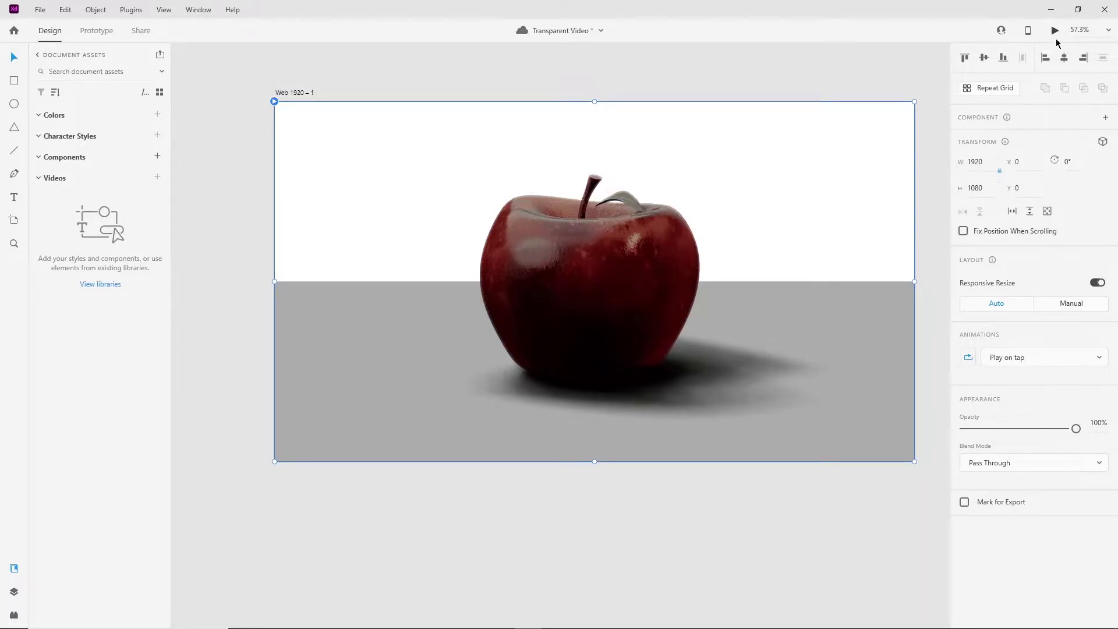
Preview the artboard, tap the apple to play it, then close the preview and deselect
left_click(1055, 30)
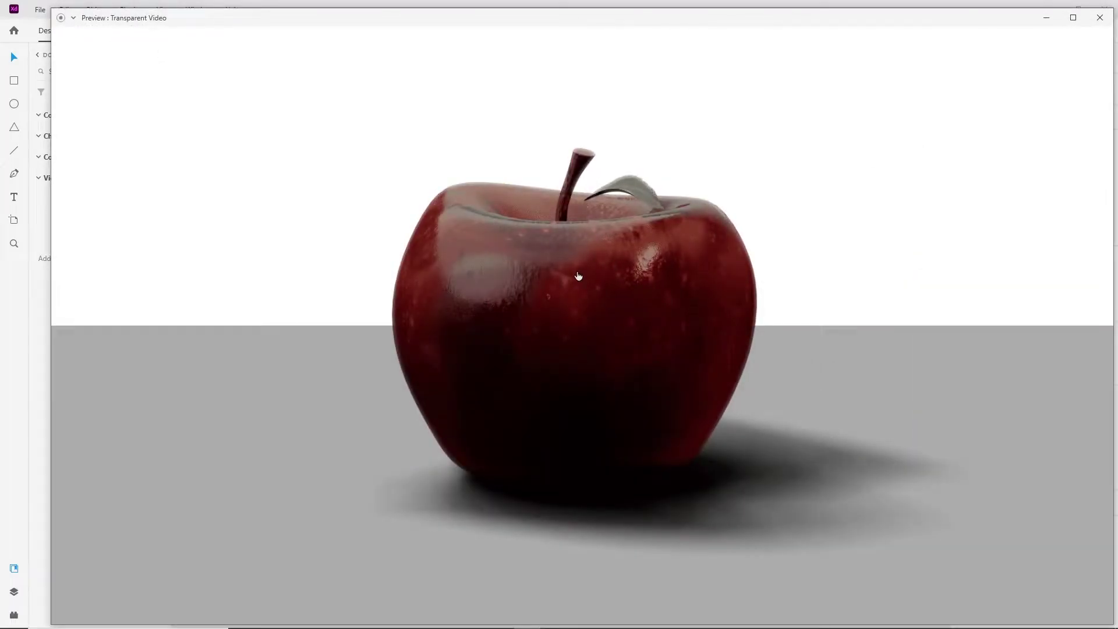
left_click(578, 277)
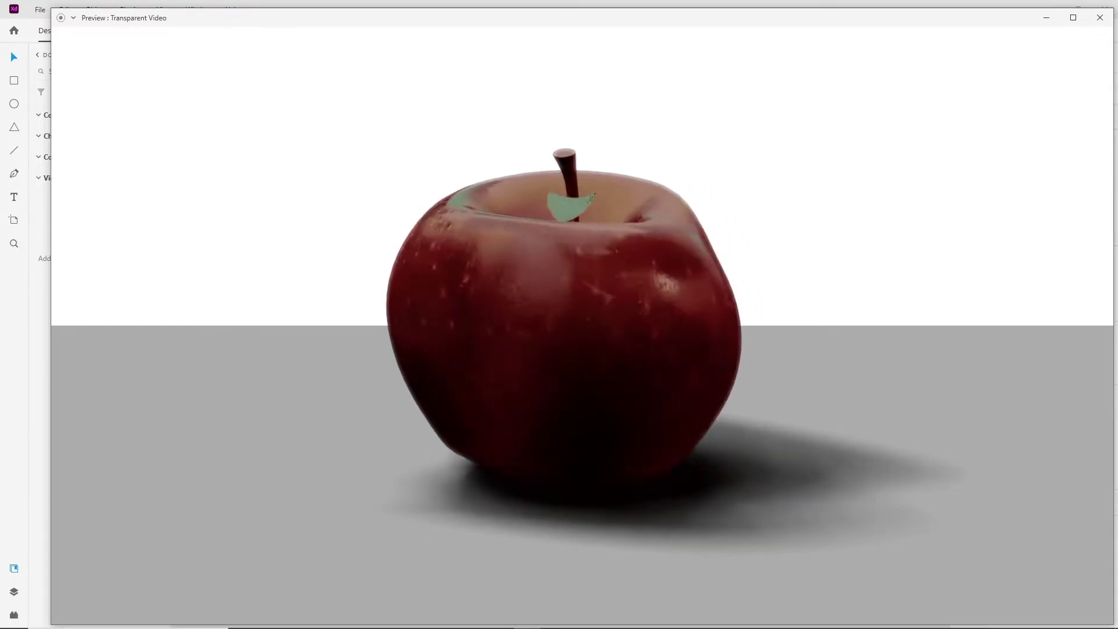
left_click(1100, 17)
left_click(530, 523)
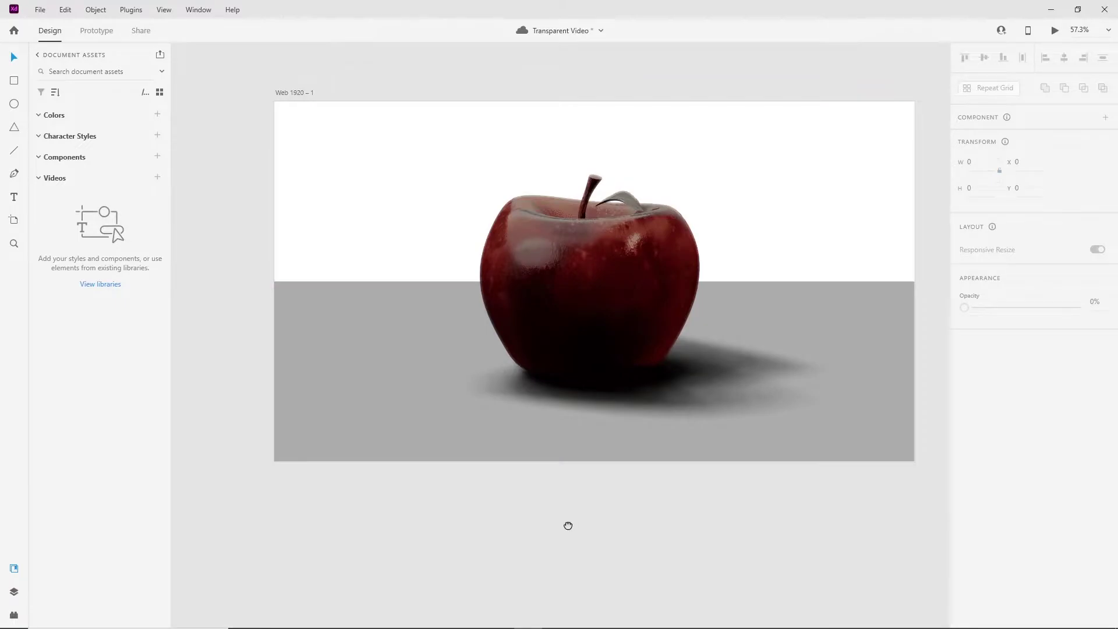
Pan the XD canvas slightly before switching to After Effects
left_click_drag(568, 526, 547, 539)
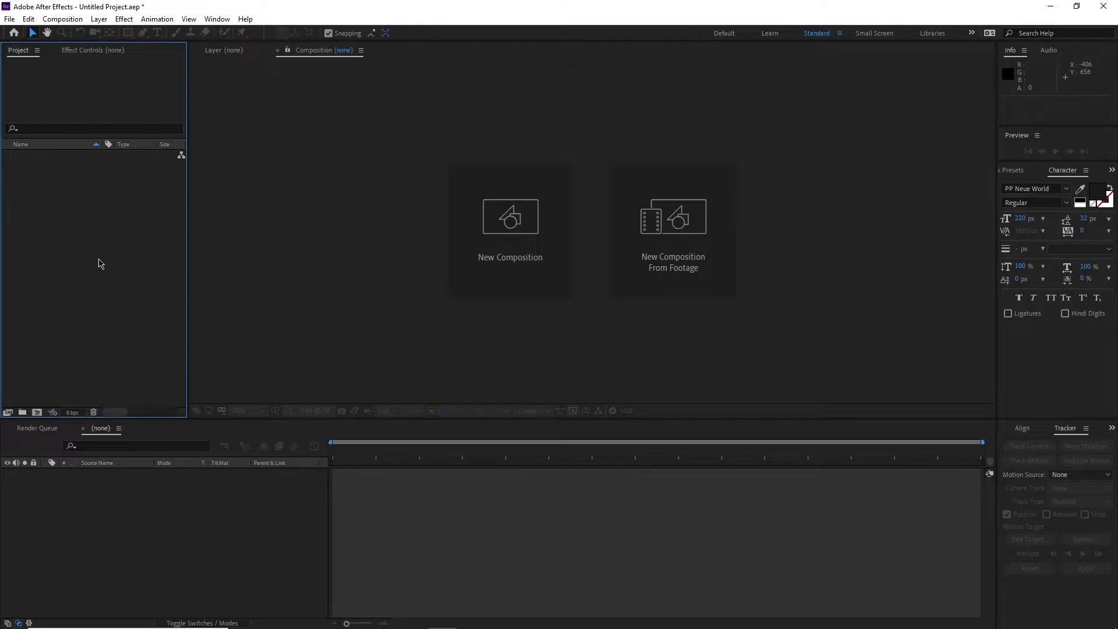
Import 0001.png as a PNG sequence into a new composition, then play and stop the preview
right_click(99, 260)
mouse_move(151, 322)
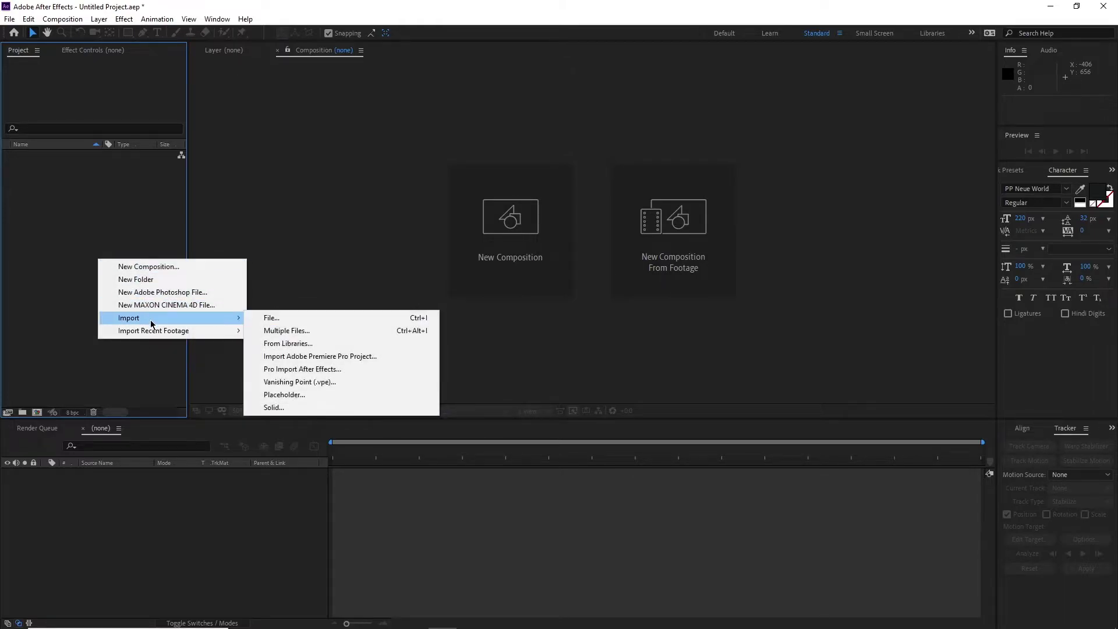
left_click(311, 319)
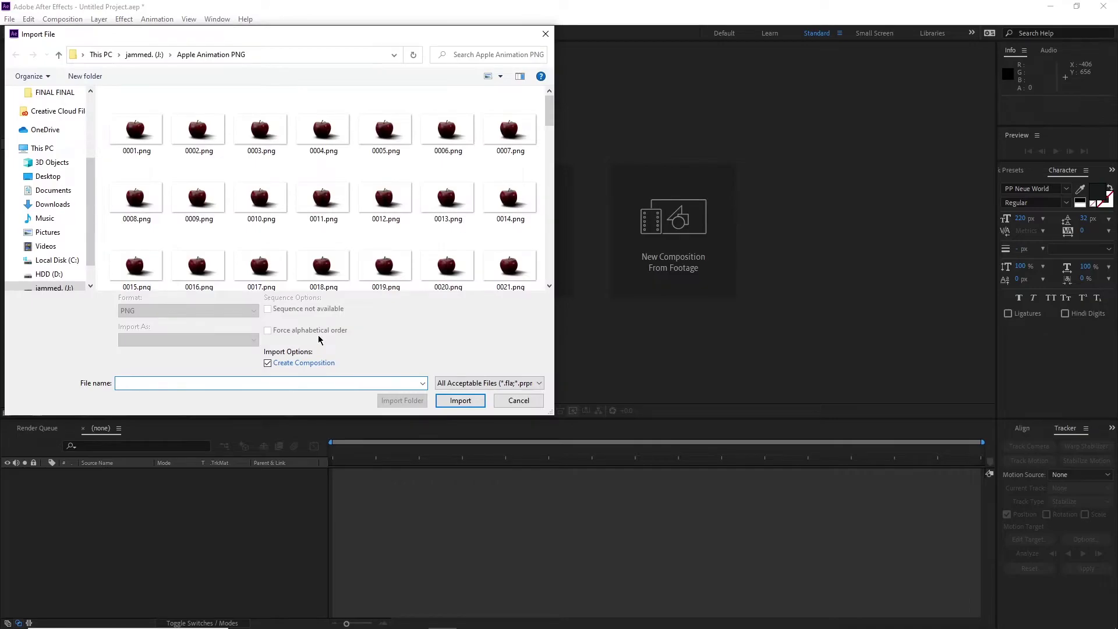
left_click(146, 146)
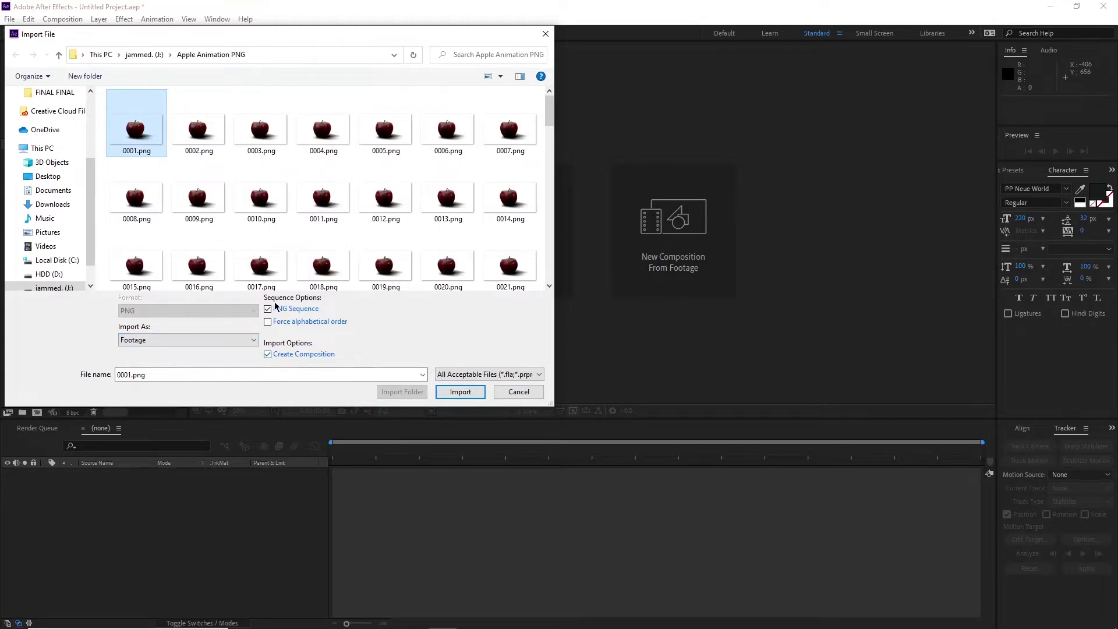
left_click(461, 392)
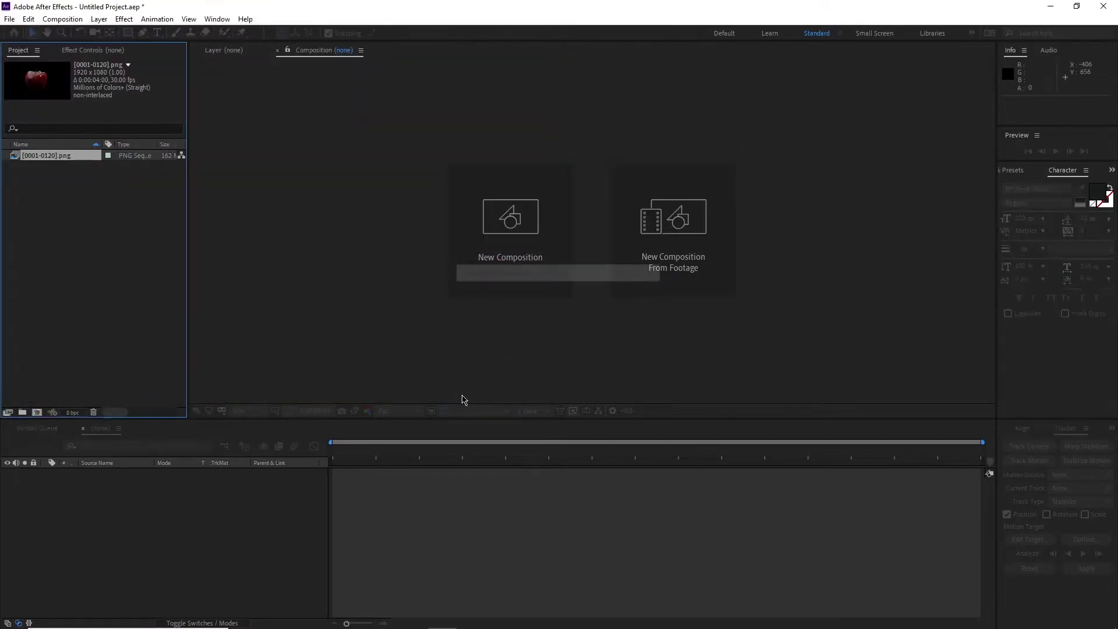
key("space")
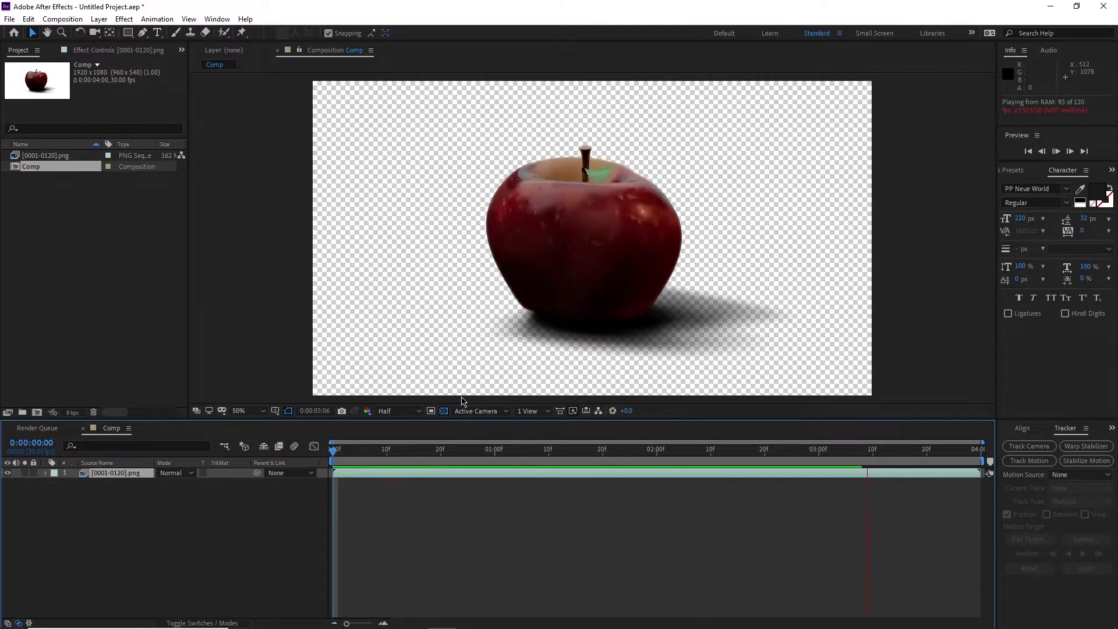
key("space")
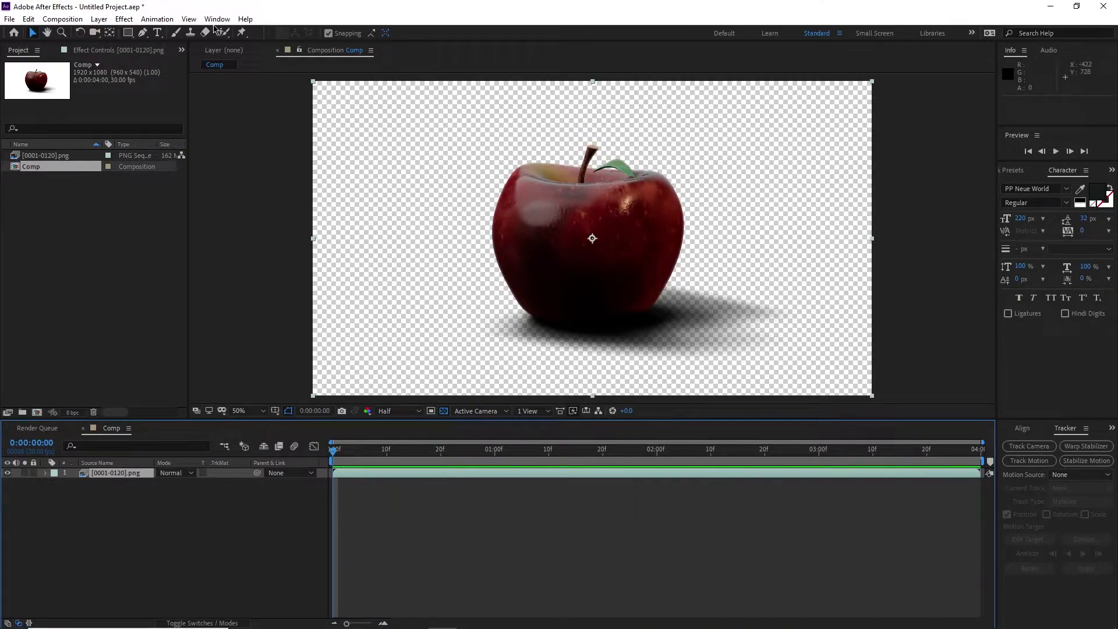
Open the Bodymovin extension and move its panel off the apple
left_click(218, 19)
mouse_move(261, 84)
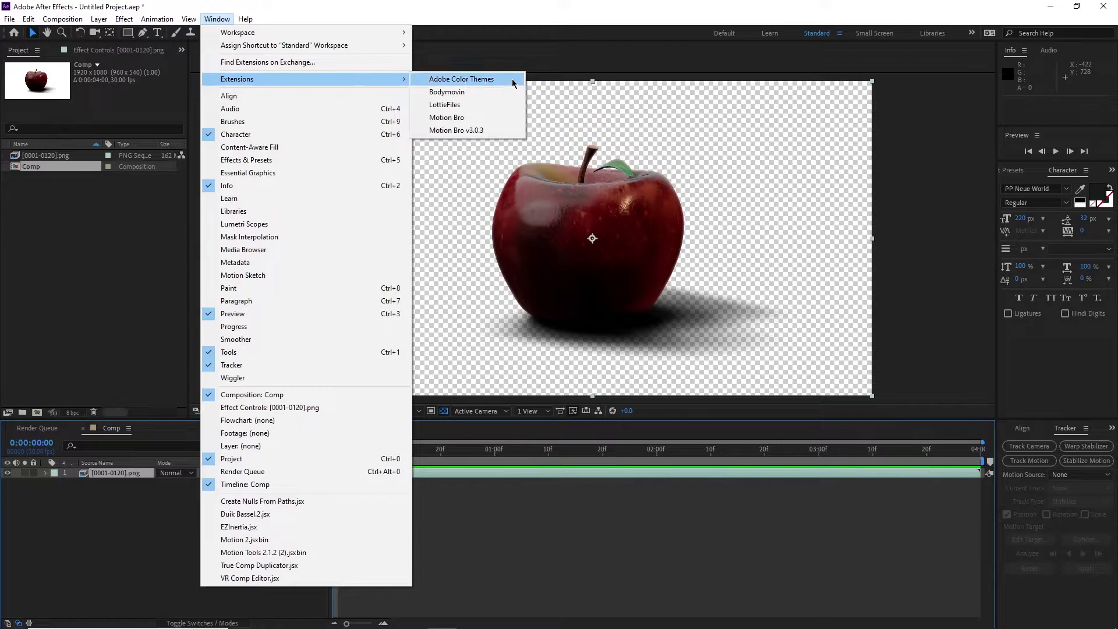
left_click(454, 93)
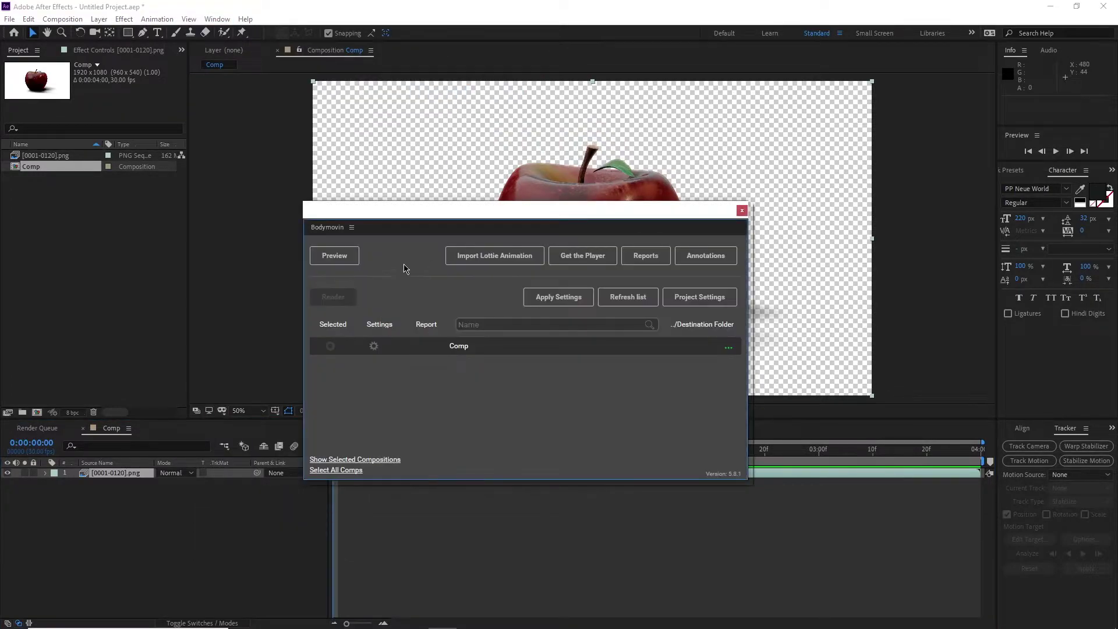
left_click_drag(427, 210, 755, 279)
Set the Comp's export destination to a new Lottie folder inside Apple Animation PNG, as Apple1.json
left_click(661, 413)
left_click(93, 264)
double_click(198, 153)
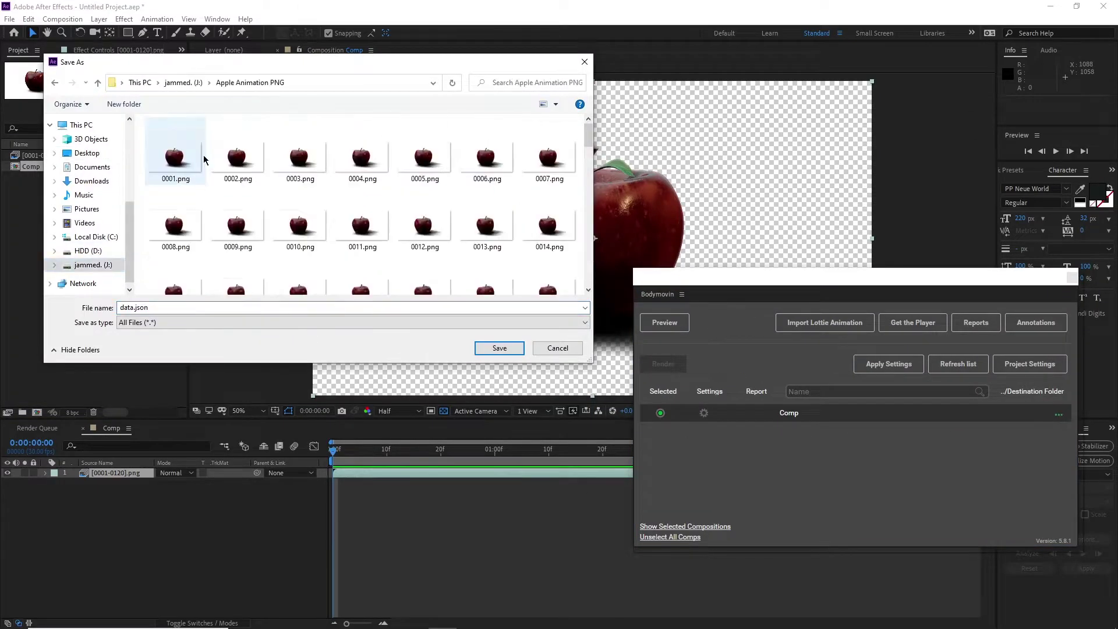
right_click(205, 170)
left_click(244, 310)
type("Lottie")
key("Return")
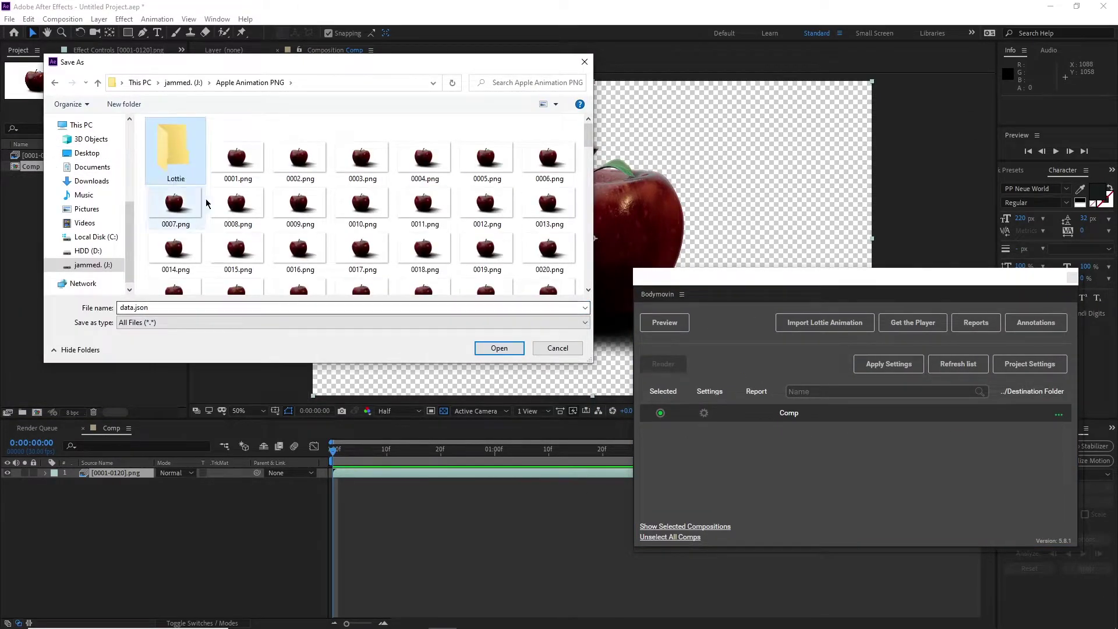
key("Return")
key("Tab")
type("Aplle")
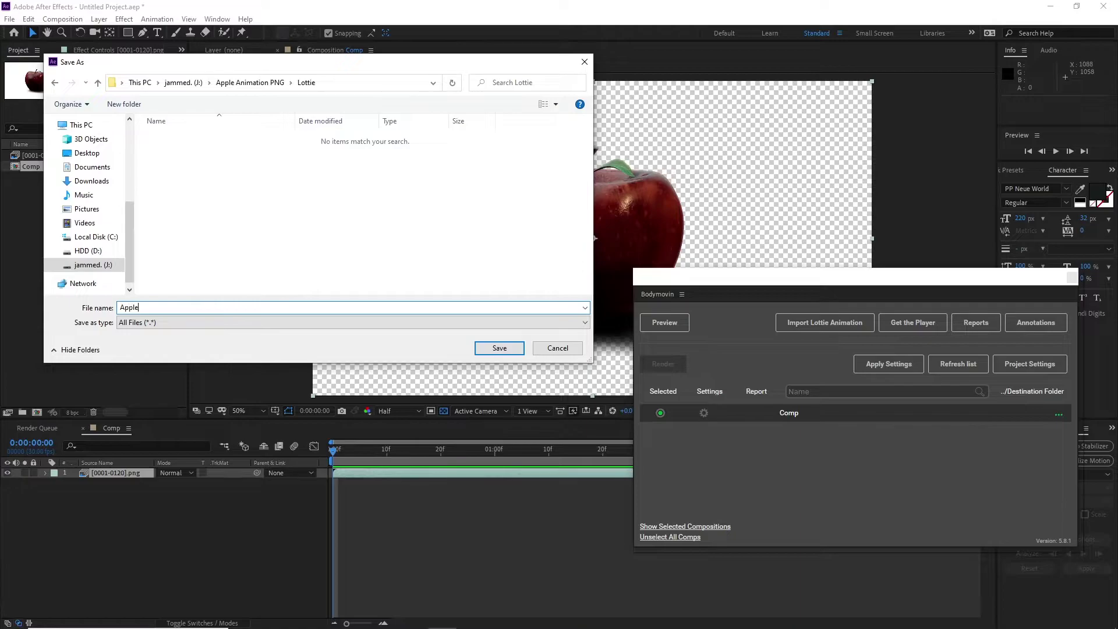
key("Return")
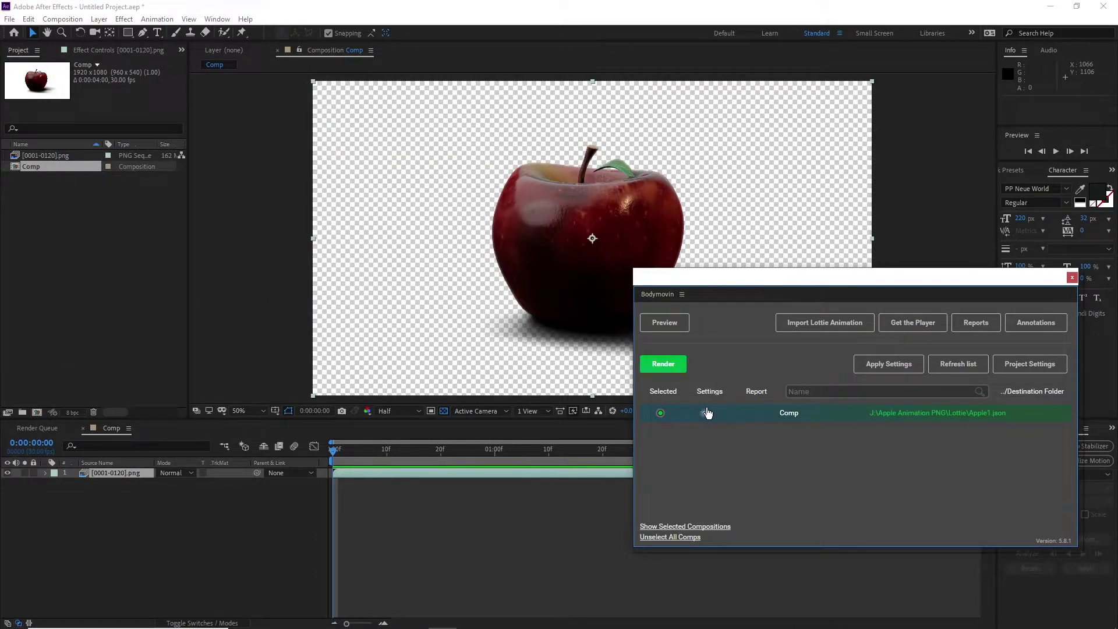
Enable Include in json for the Comp's assets in Bodymovin settings, save, and render
left_click(704, 413)
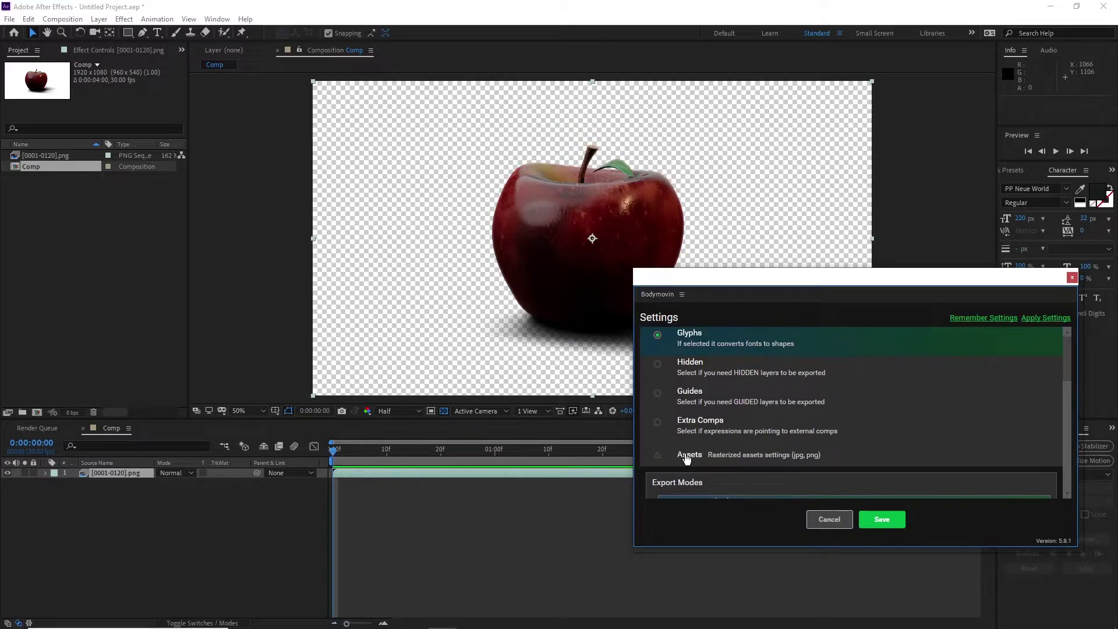
left_click(686, 457)
scroll(751, 413, "down", 3)
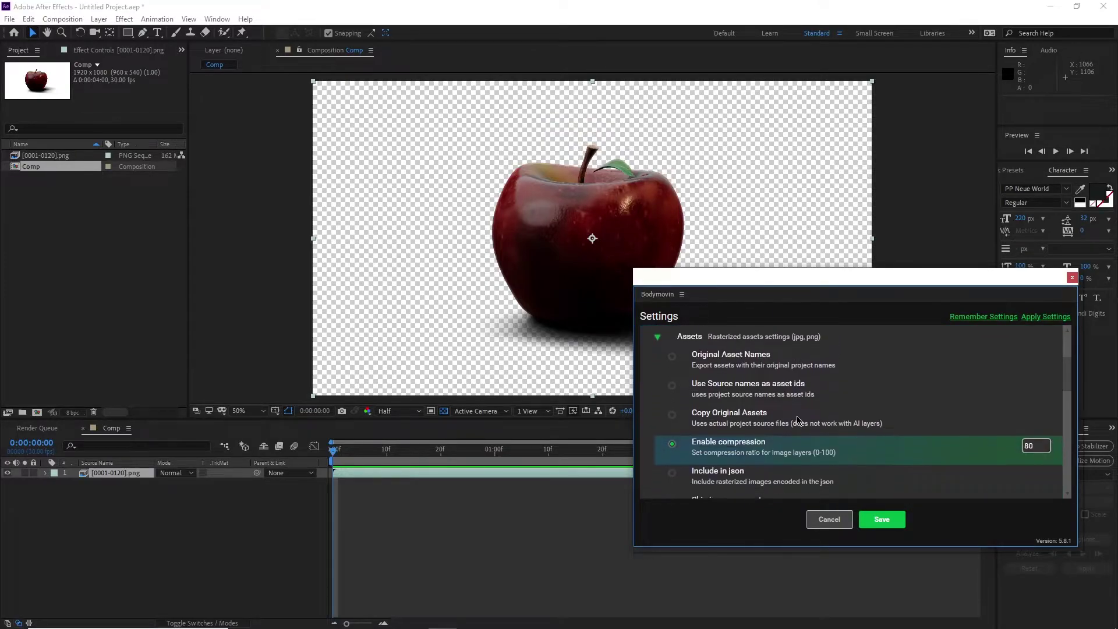
scroll(797, 420, "down", 2)
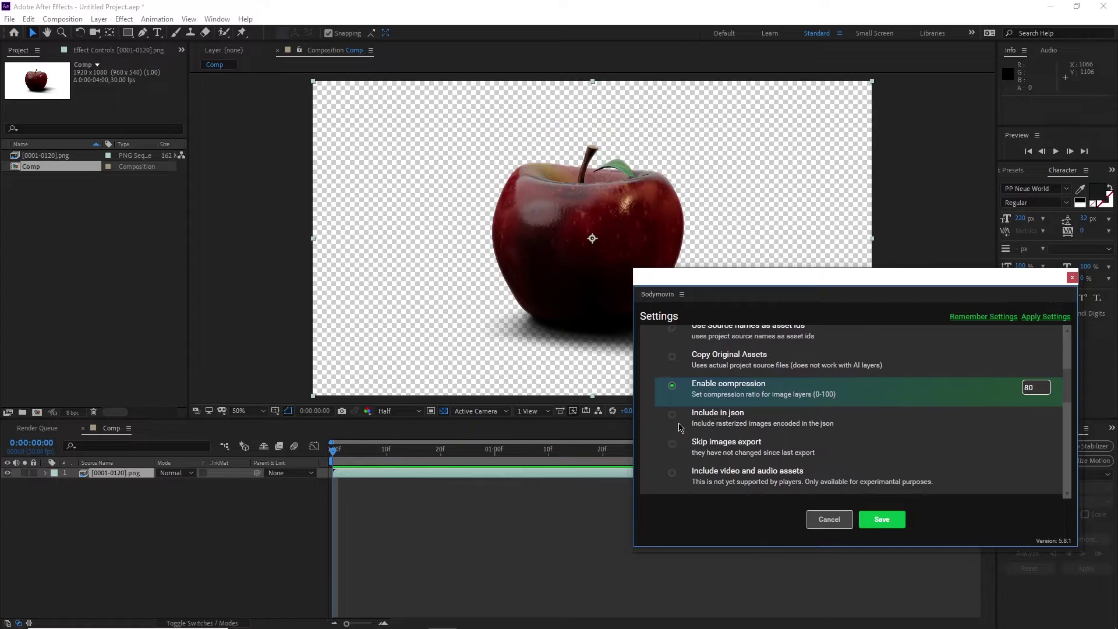
left_click(675, 417)
scroll(894, 467, "down", 3)
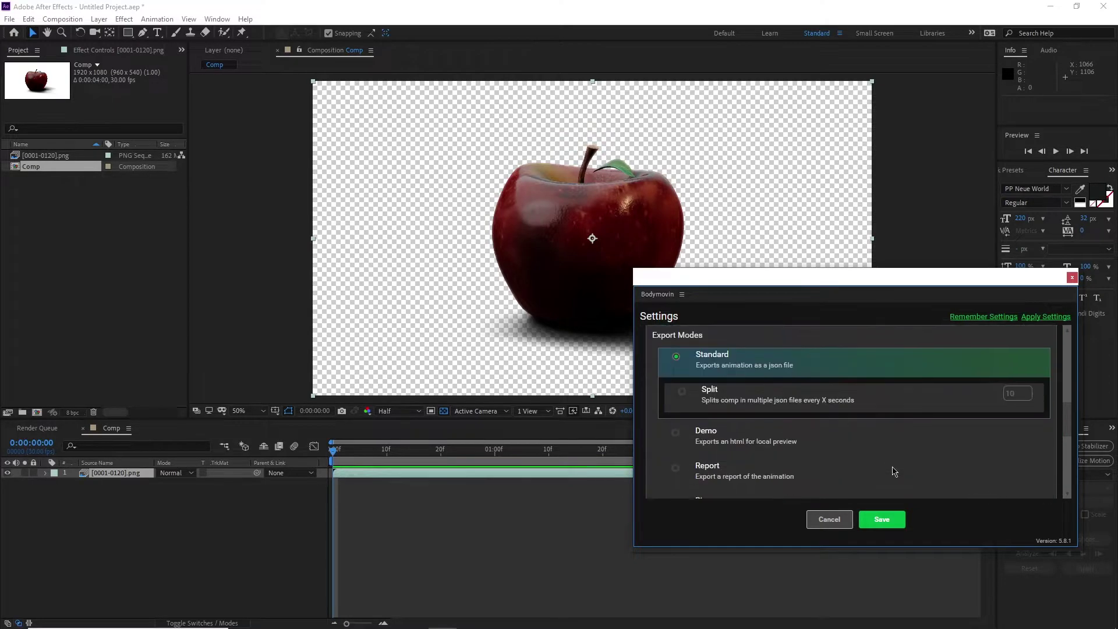
scroll(1008, 504, "up", 2)
left_click(881, 519)
left_click(656, 366)
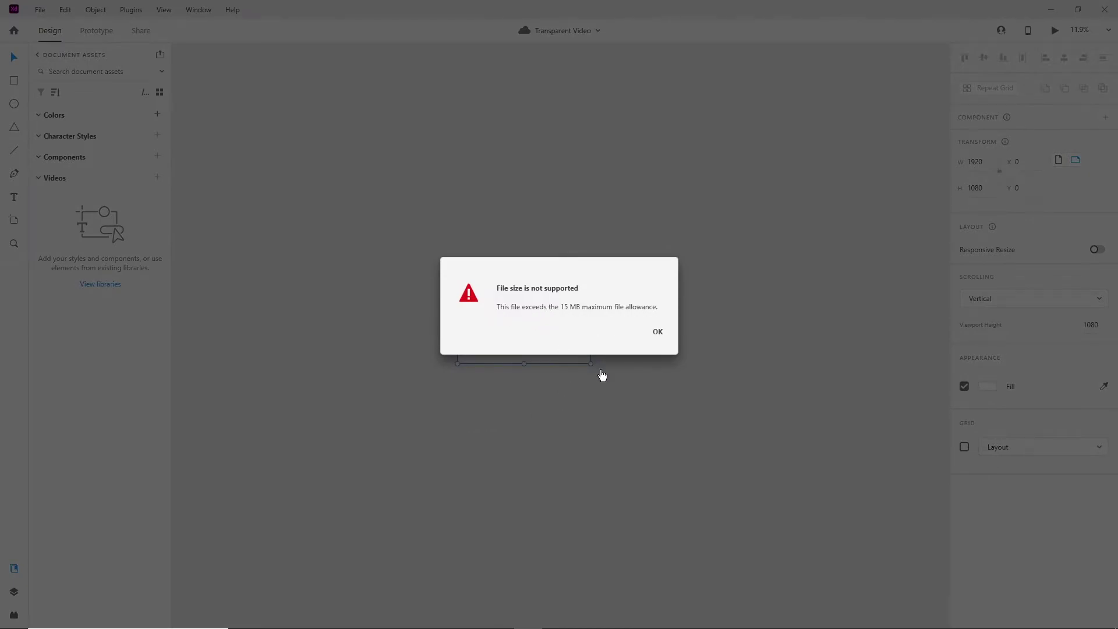
Dismiss XD's 'File size is not supported' warning and return to After Effects
left_click(657, 331)
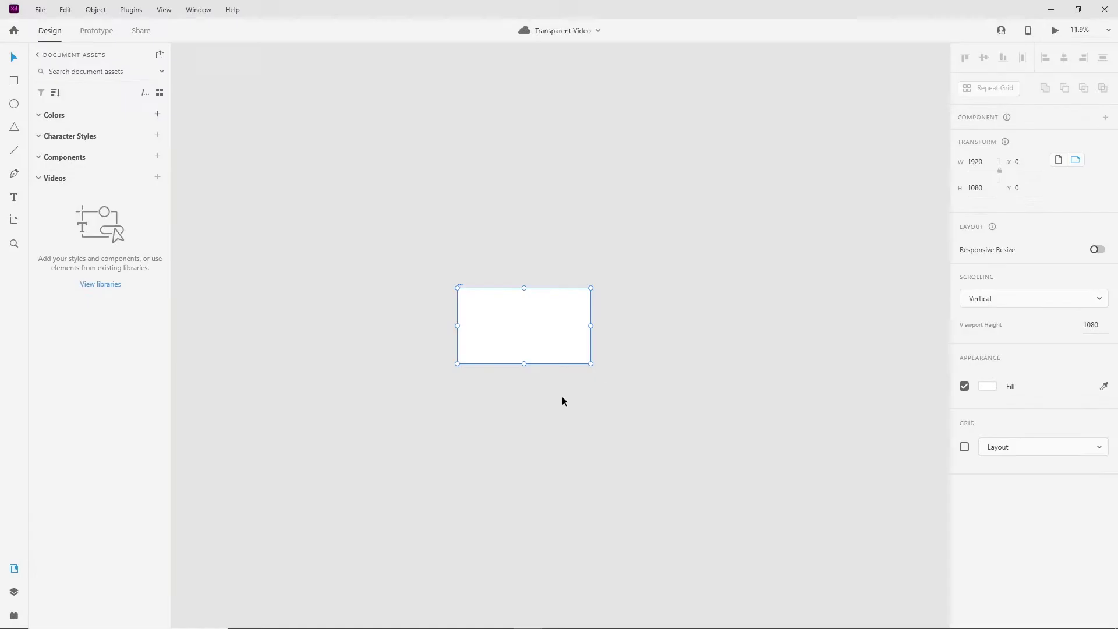
key("alt+Tab")
key("alt+Tab")
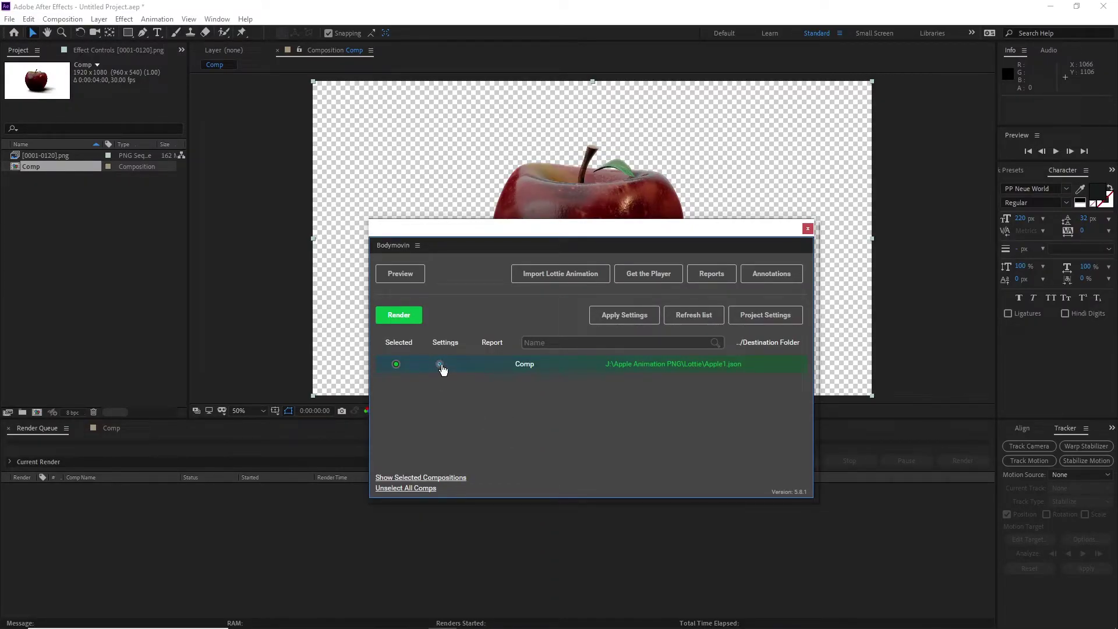
Lower the Comp's asset compression to 40 in Bodymovin settings, save, and render again
left_click(440, 364)
scroll(437, 368, "down", 10)
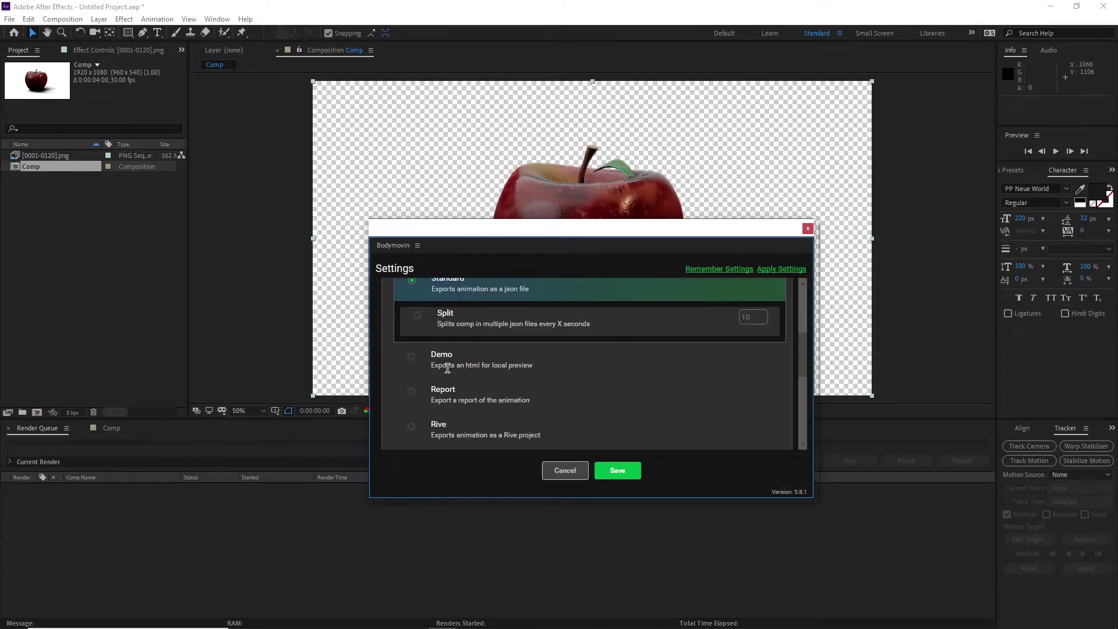
scroll(446, 373, "up", 3)
scroll(443, 384, "down", 6)
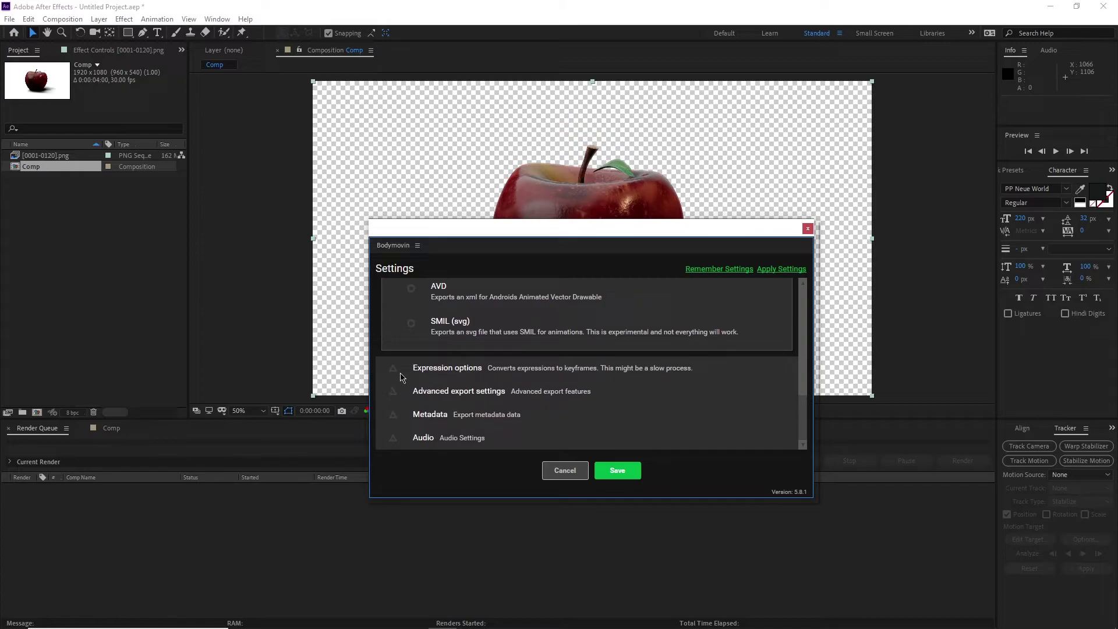
scroll(416, 385, "up", 5)
scroll(416, 386, "up", 8)
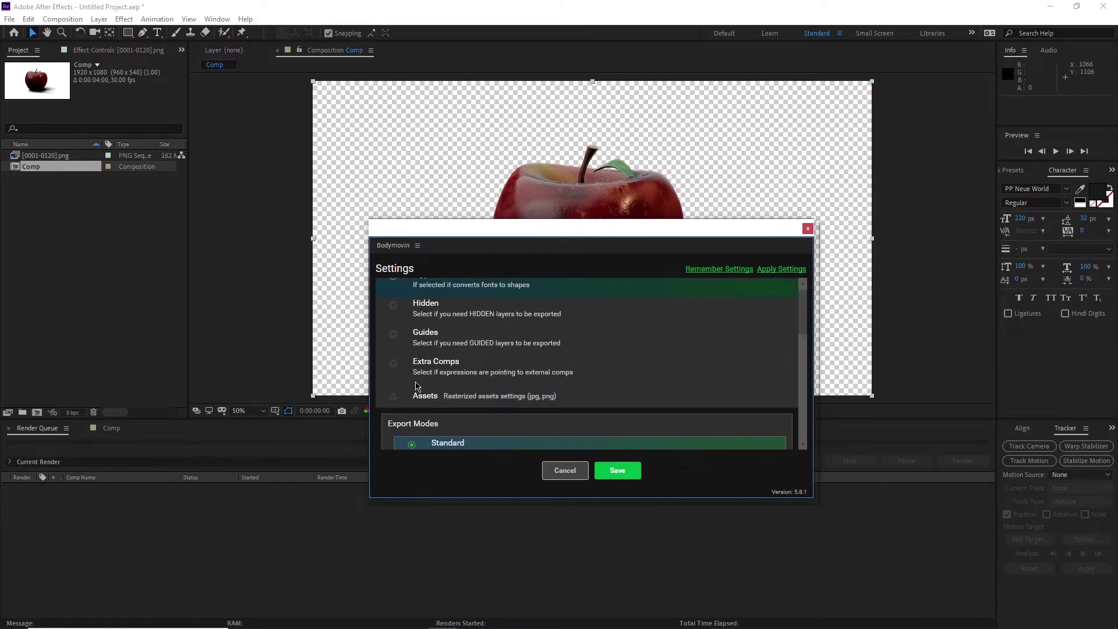
left_click(417, 395)
scroll(463, 400, "down", 4)
scroll(462, 399, "up", 1)
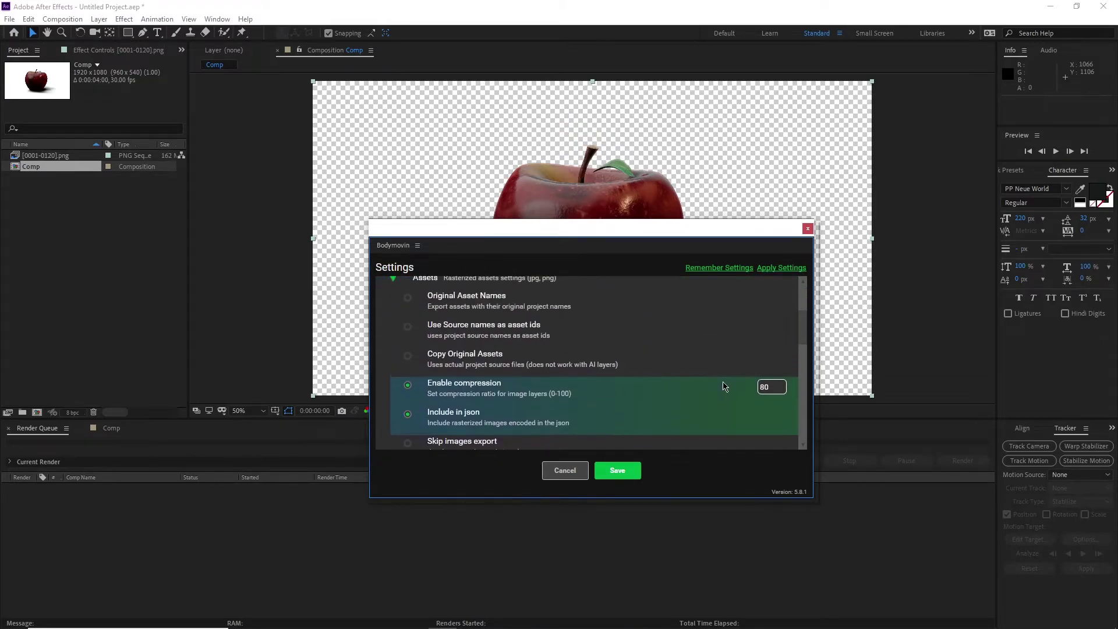
double_click(769, 387)
type("40")
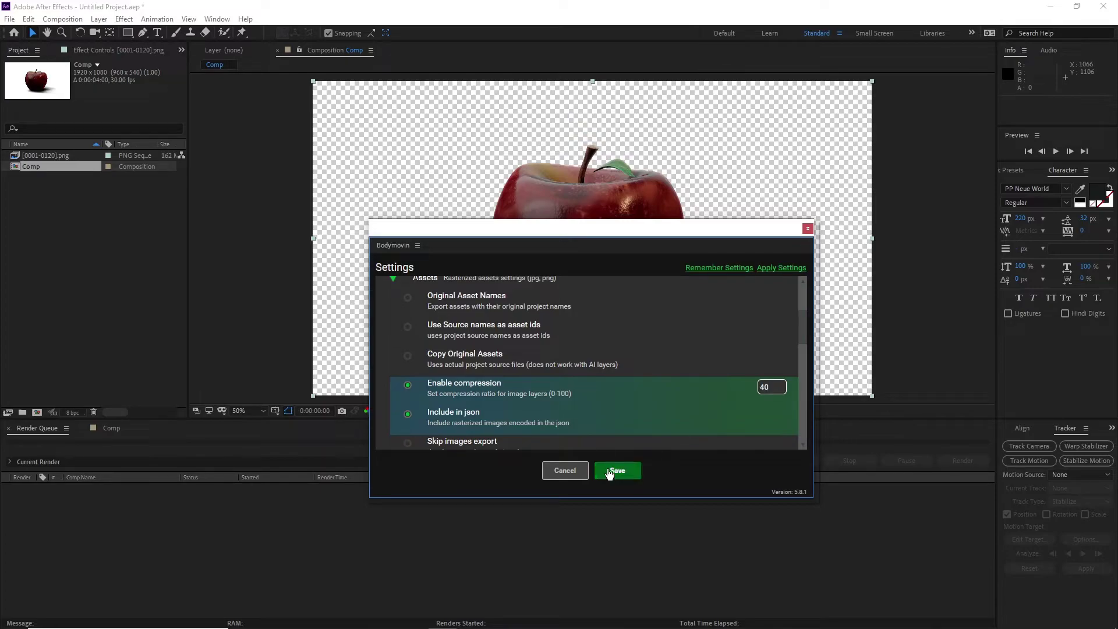
left_click(622, 471)
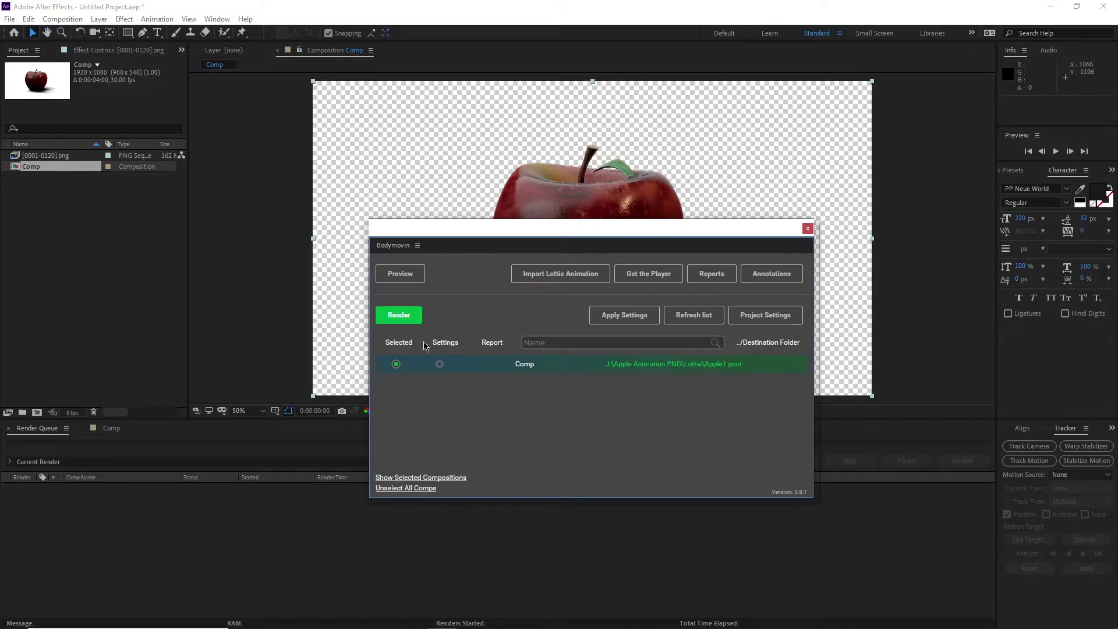
left_click(399, 315)
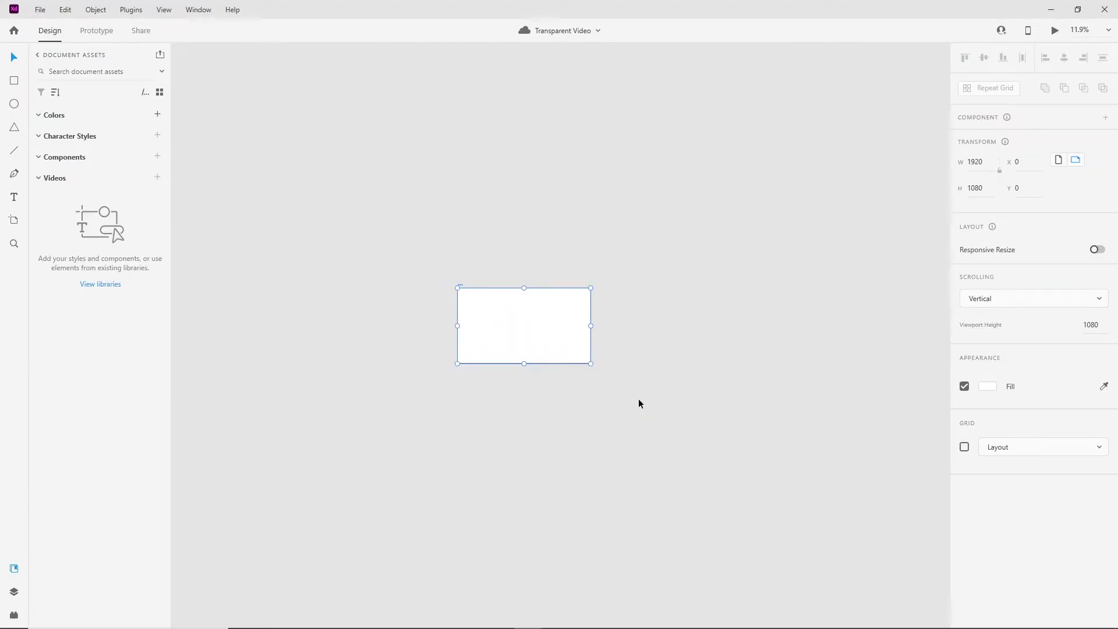
Place the Lottie apple on the artboard, align it left, and delete the extra copy
left_click_drag(713, 449, 521, 342)
key("ctrl+3")
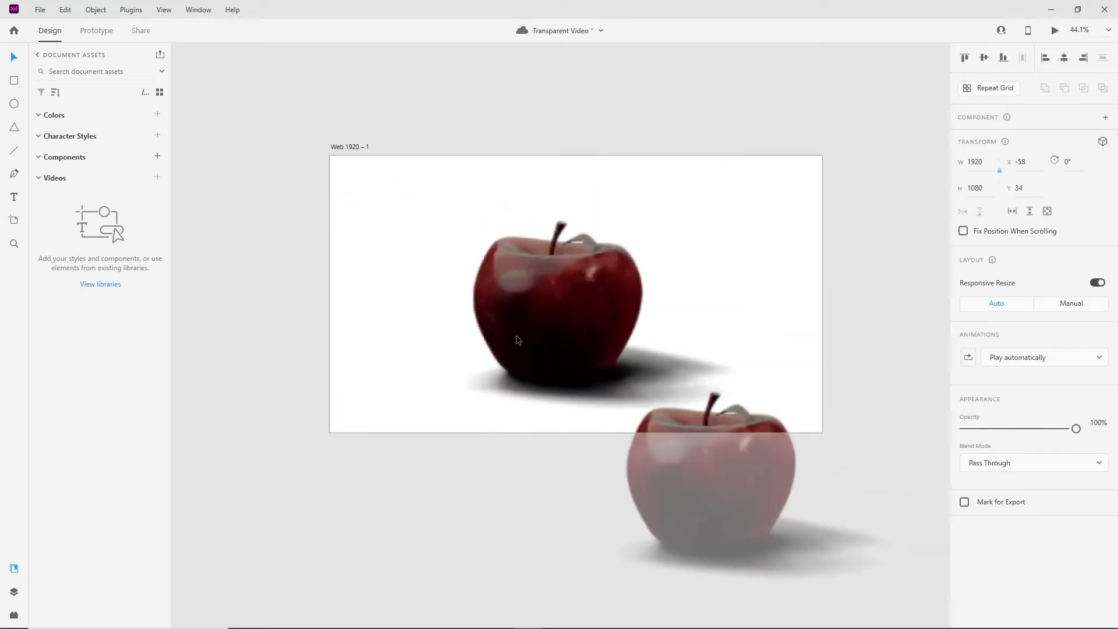
left_click(1064, 58)
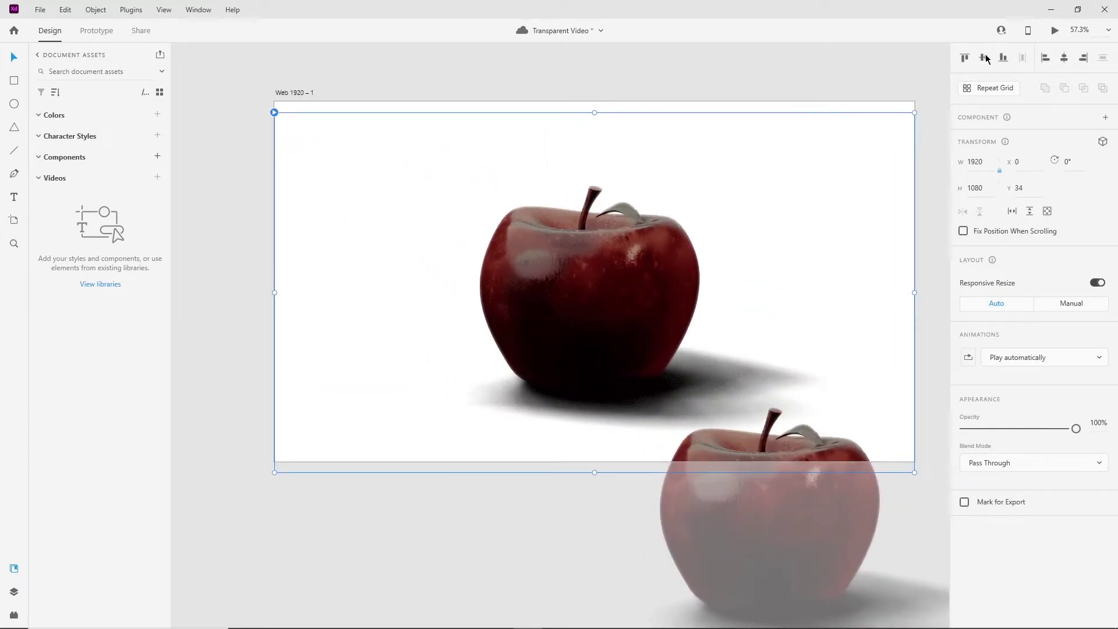
left_click(449, 90)
left_click(798, 558)
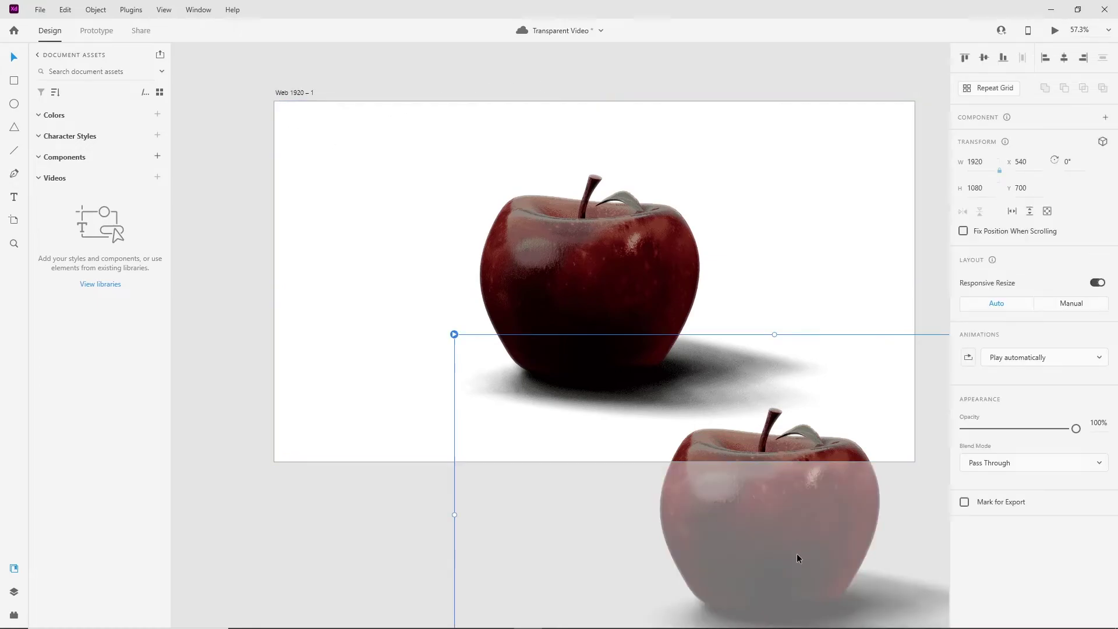
key("Delete")
Draw a grey rectangle over the artboard's lower half, behind the apple animation
left_click_drag(284, 281, 913, 462)
left_click(987, 459)
left_click(874, 430)
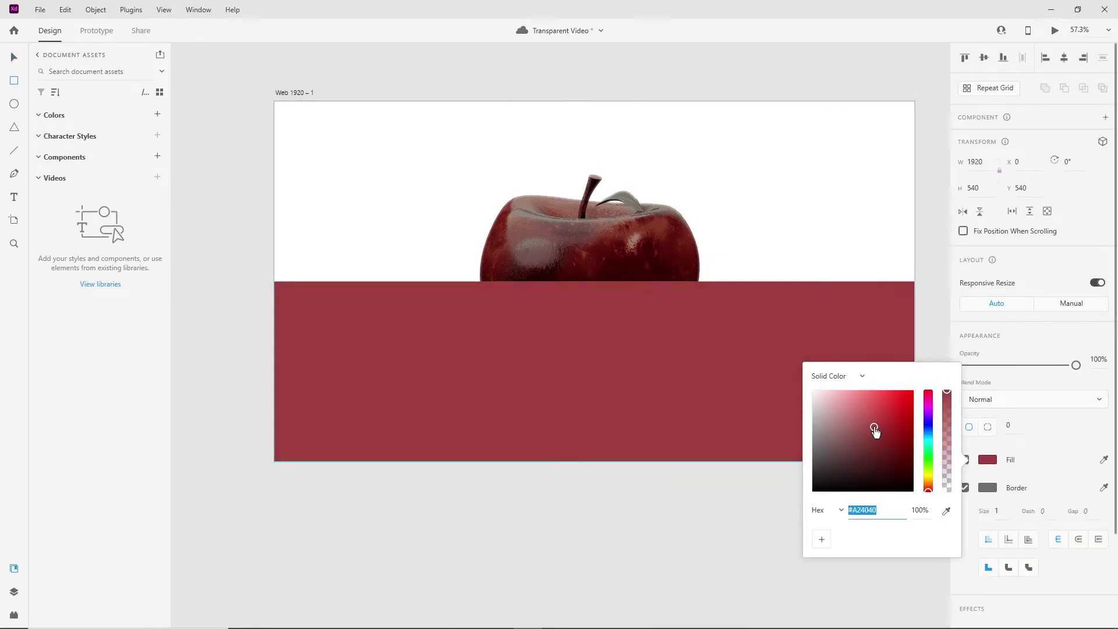
left_click(848, 474)
left_click(415, 350)
left_click(987, 460)
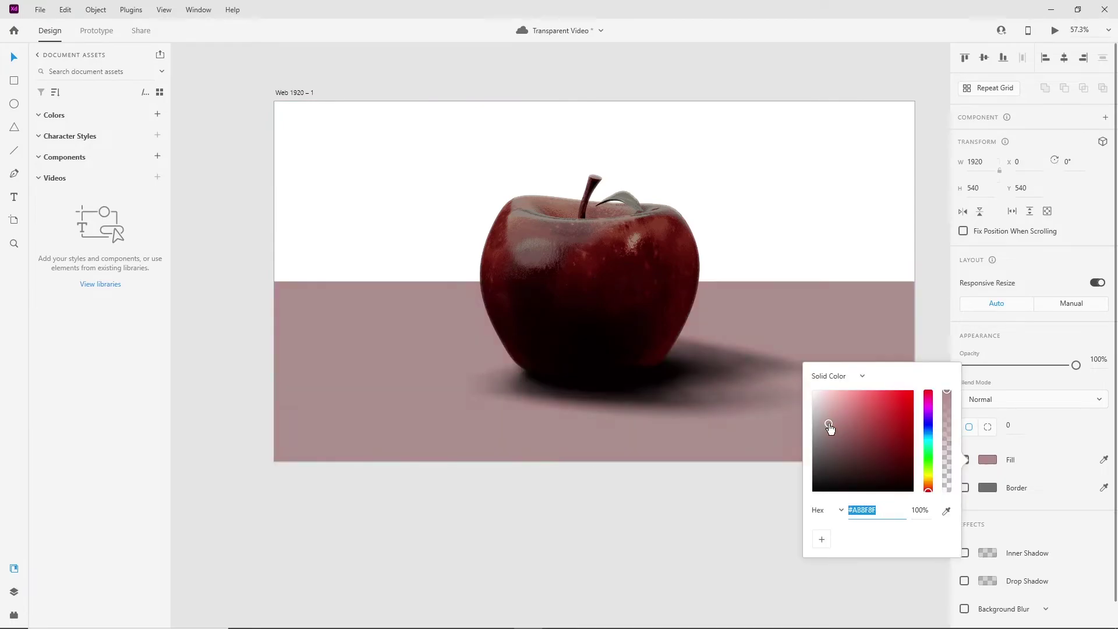
left_click_drag(839, 408, 197, 362)
left_click(196, 362)
left_click(588, 300)
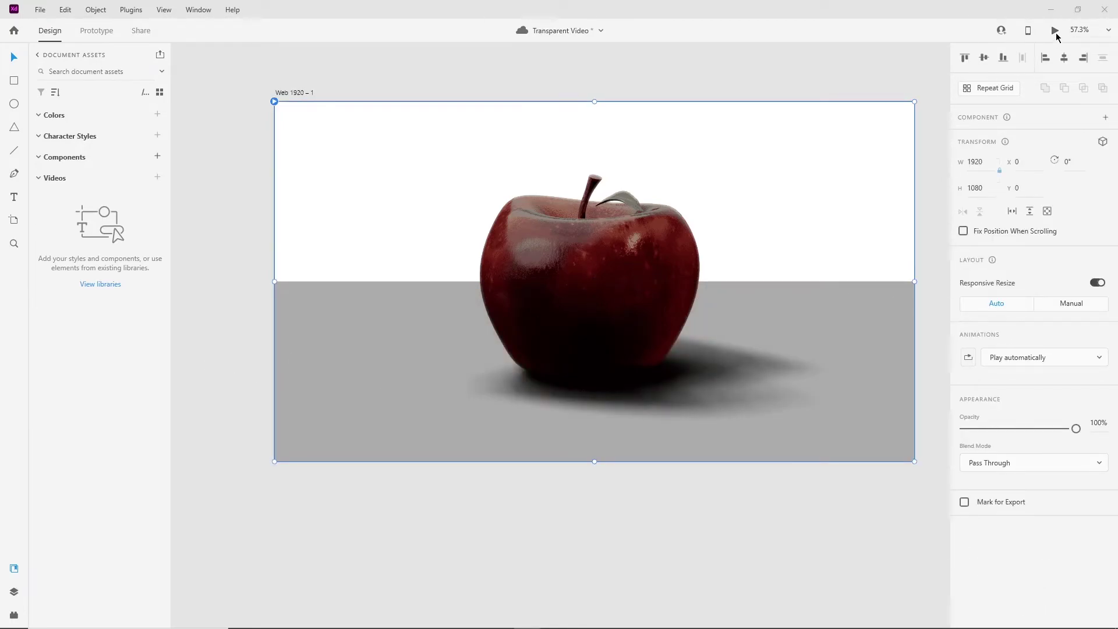
Preview the artboard, confirm the animation is set to Play automatically, and preview again
left_click(1055, 31)
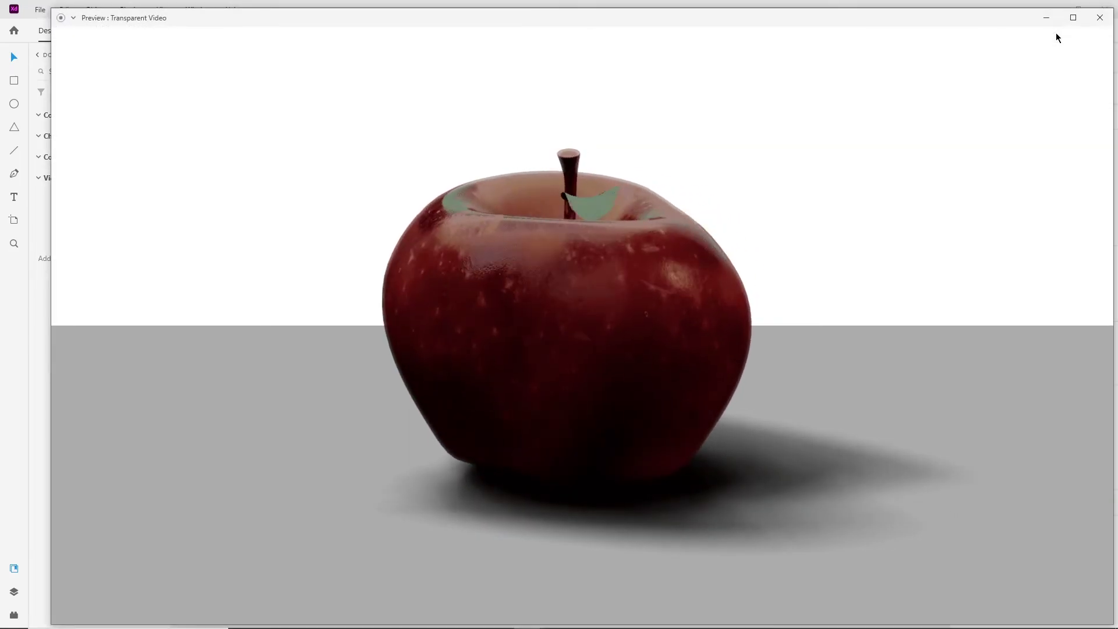
left_click(1100, 17)
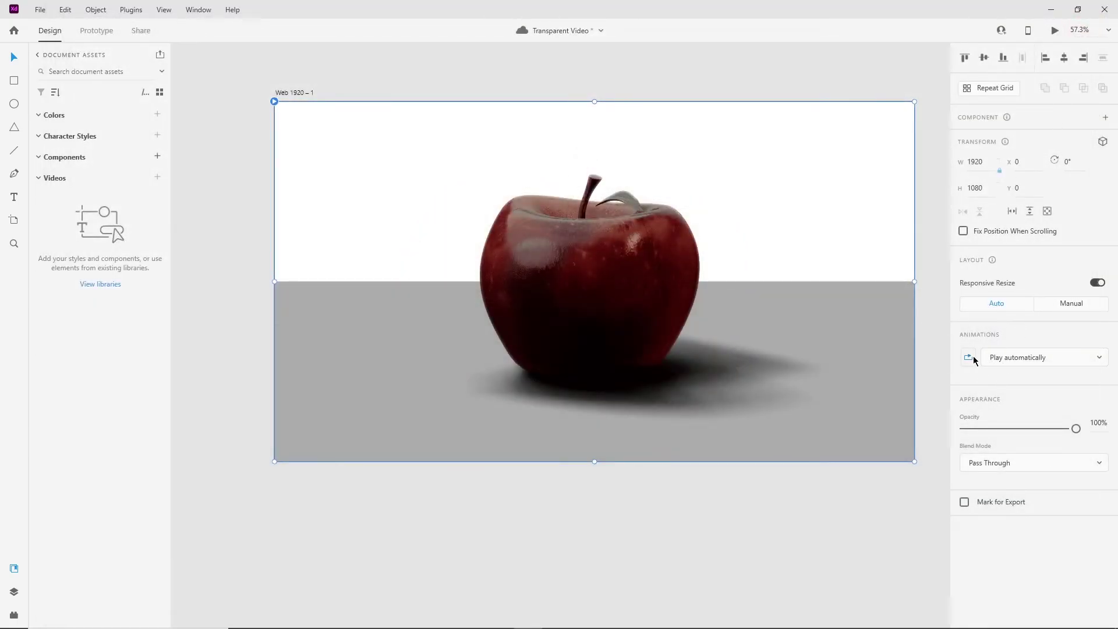
left_click(1021, 358)
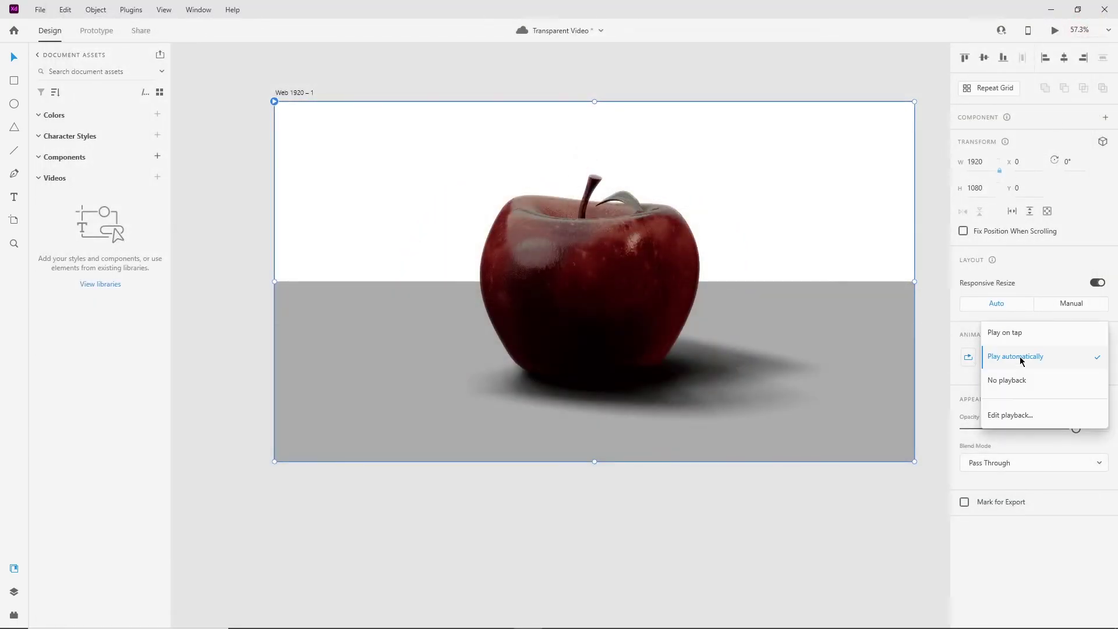
left_click(1021, 360)
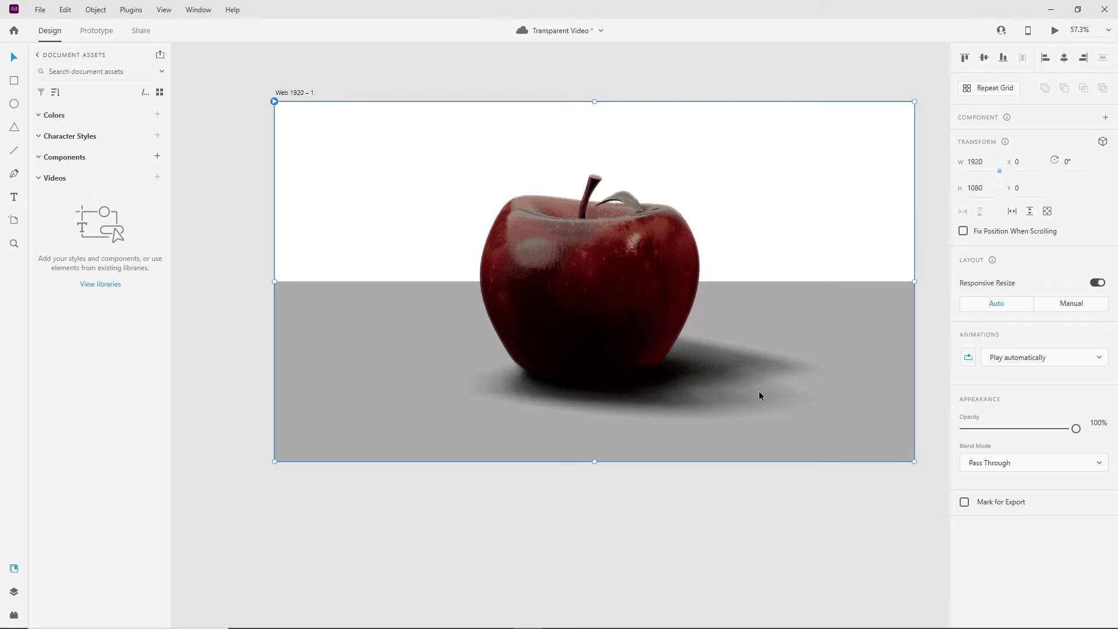
left_click(1056, 31)
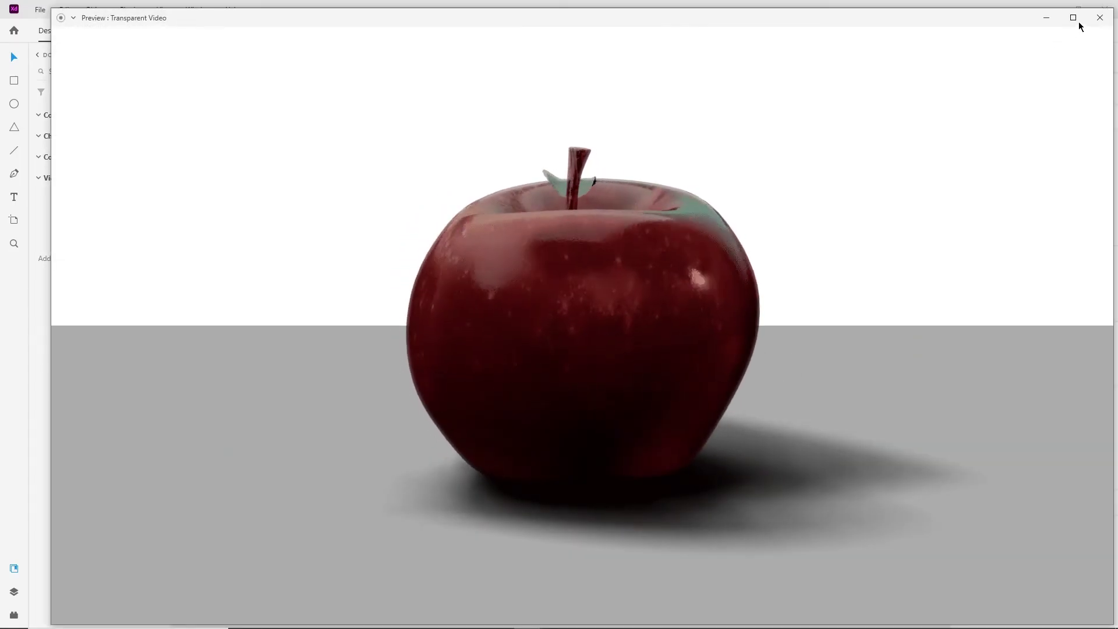